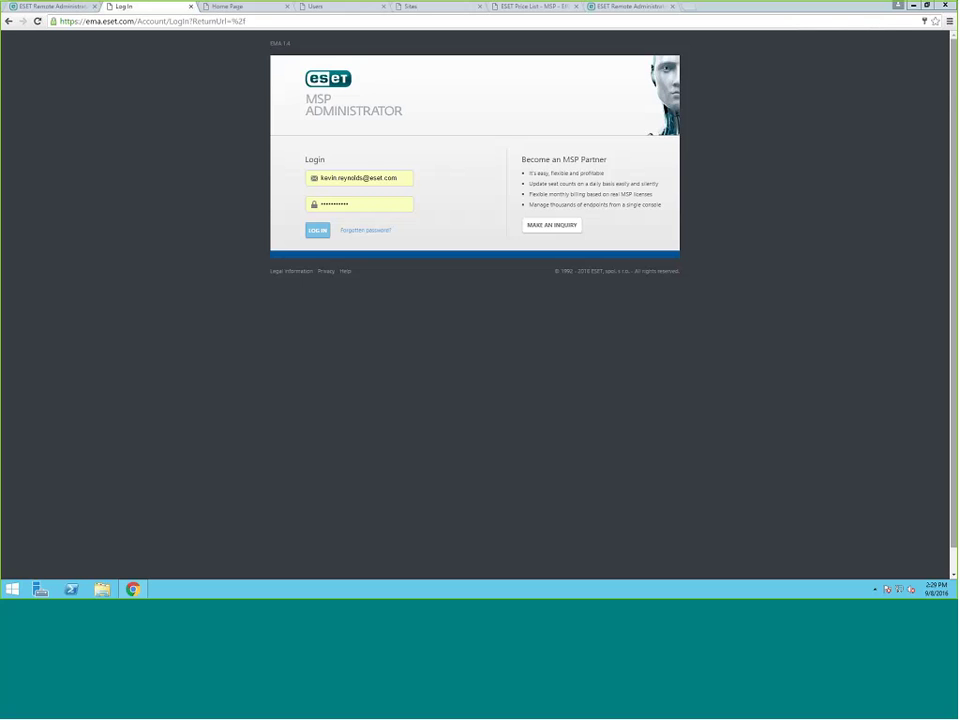
- Show the MSP Administrator License Usage home page with weekly seat counts per product
double_click(107, 22)
left_click_drag(107, 22, 107, 28)
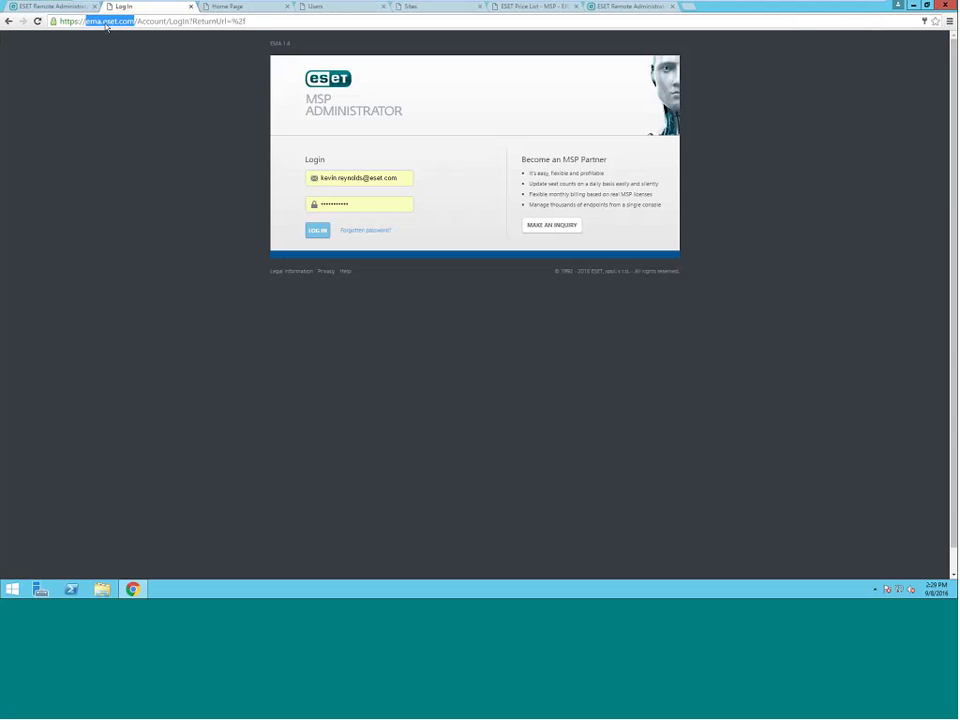
left_click(248, 9)
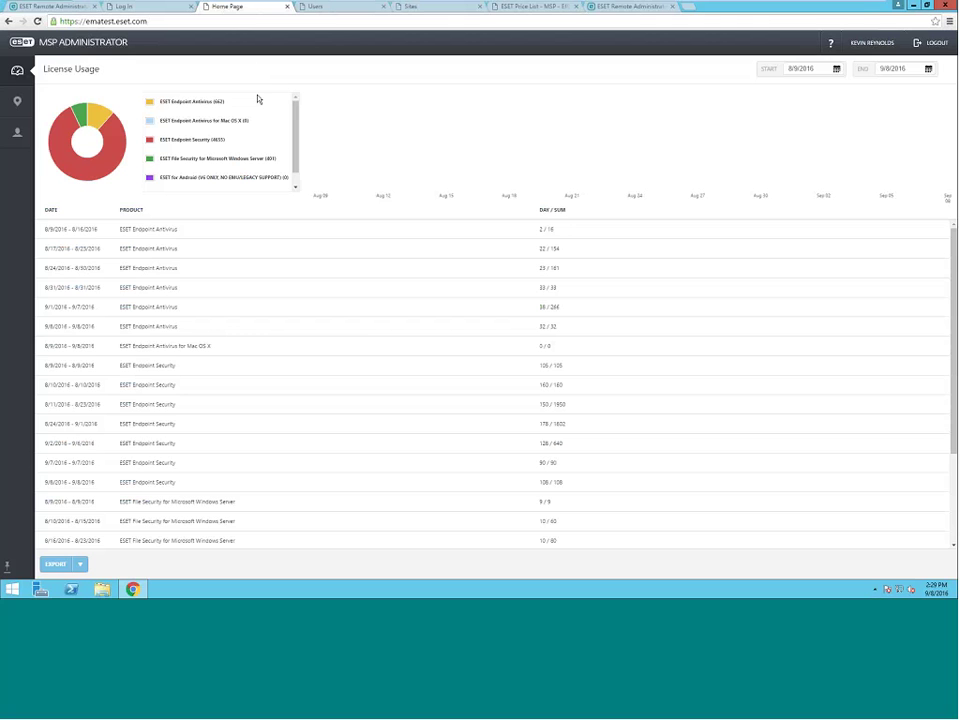
mouse_move(22, 75)
- In the edited policy, switch on Integrate into system under Web and Email > Web control
left_click(627, 7)
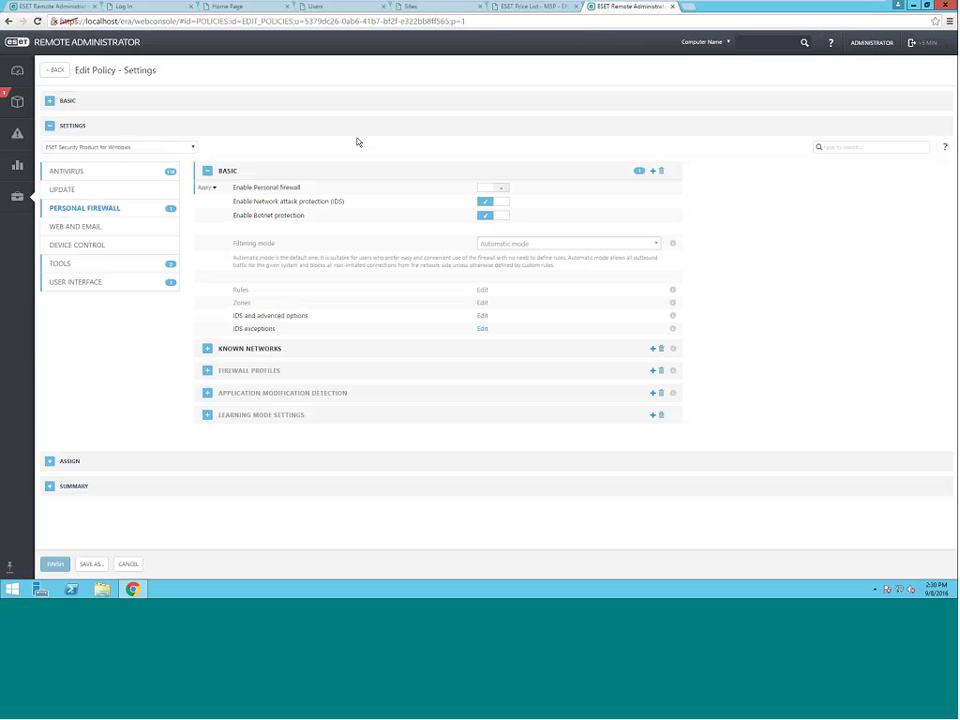
left_click(76, 228)
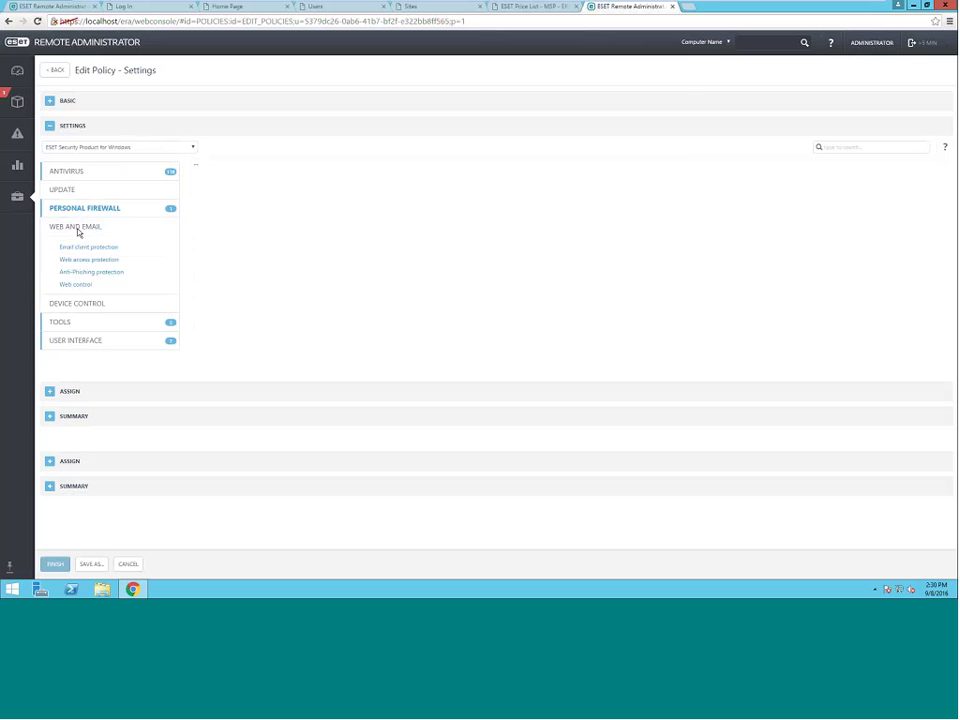
left_click(78, 285)
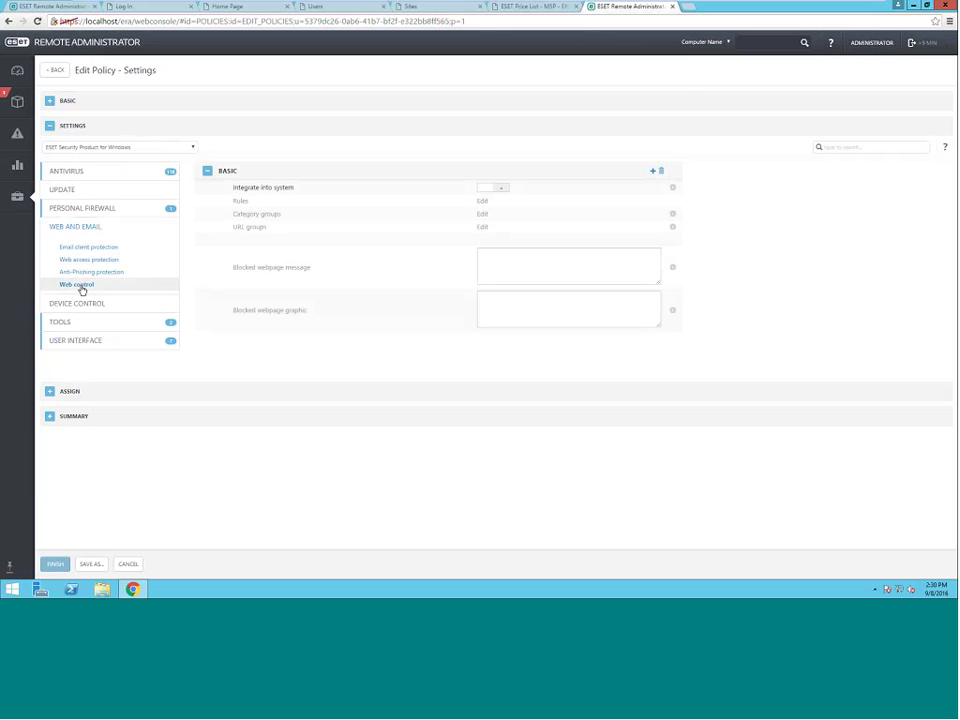
left_click(489, 188)
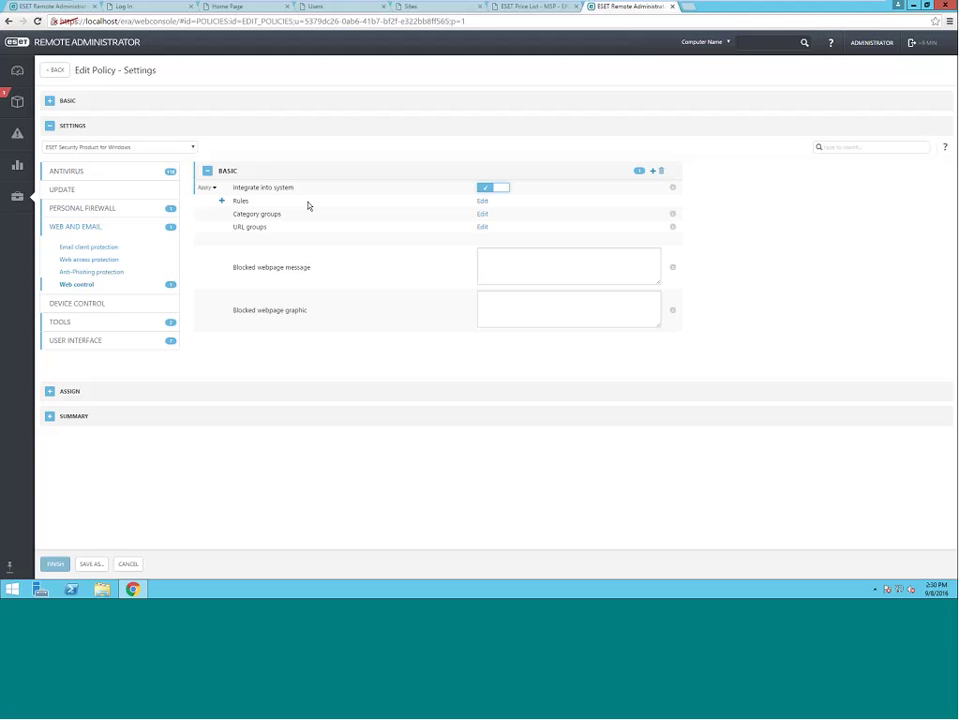
- Find each 0.0350 daily cost figure in the ESET MSP price list's Endpoint tables
left_click(532, 7)
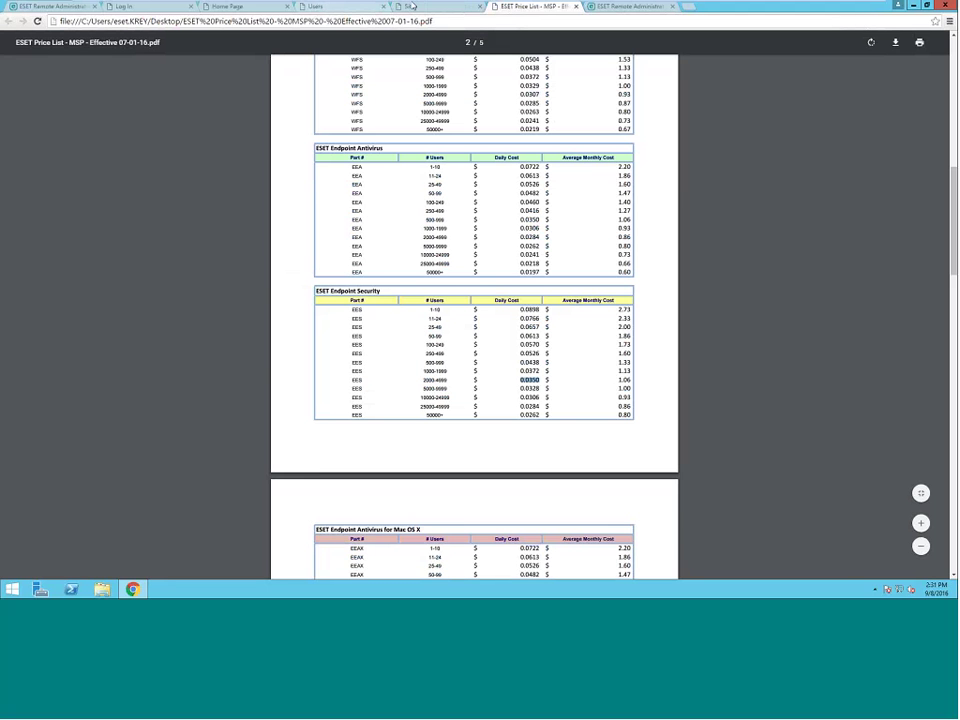
left_click(218, 6)
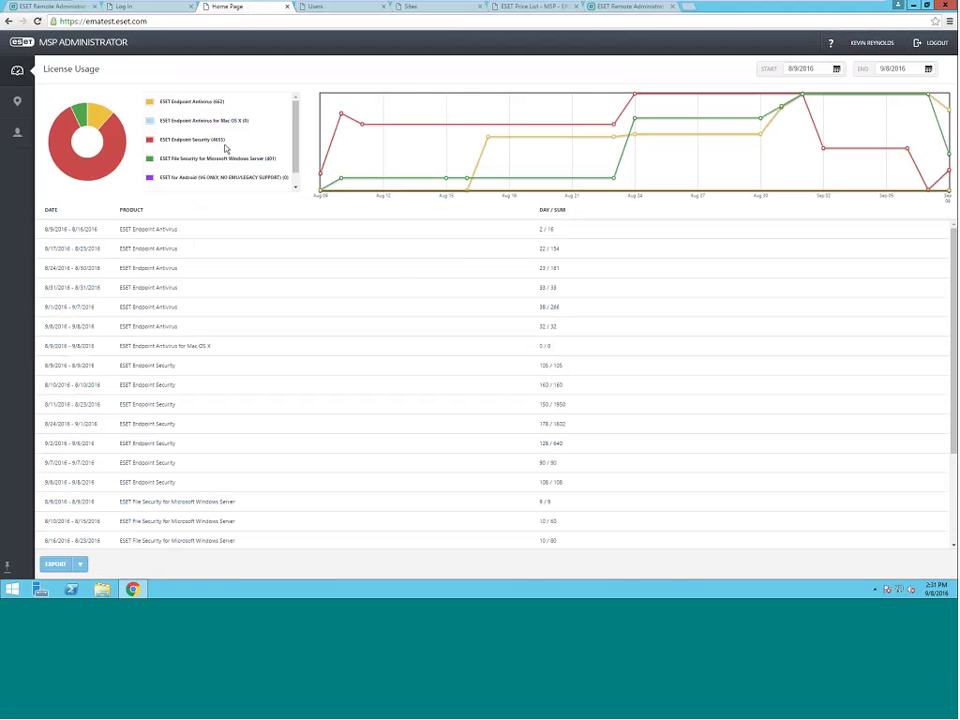
left_click(531, 8)
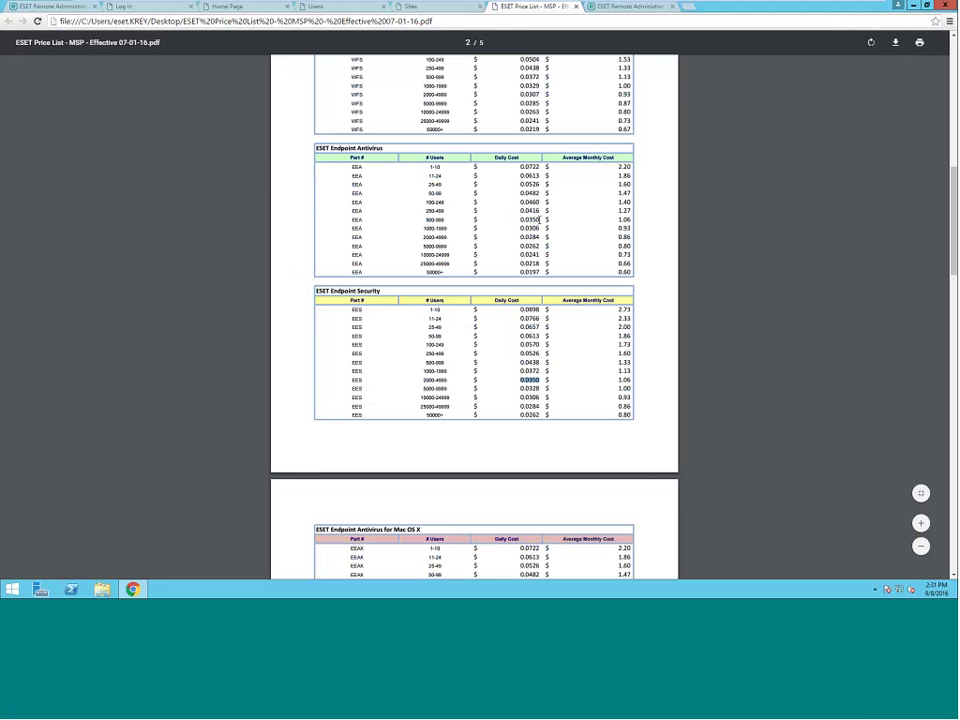
left_click_drag(541, 219, 521, 219)
key("Return")
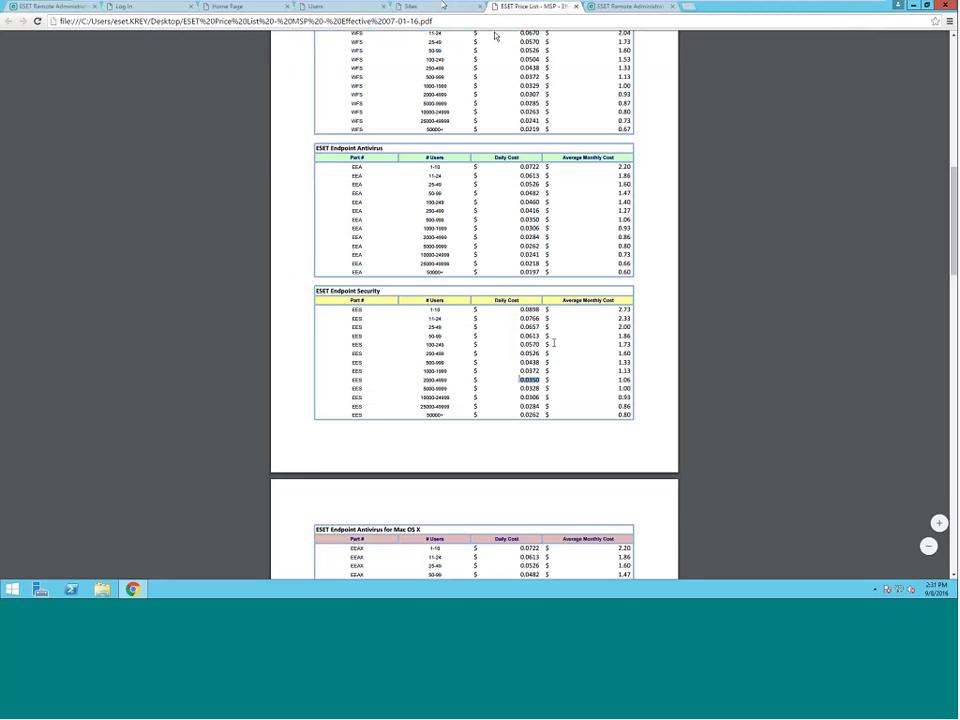
left_click(427, 9)
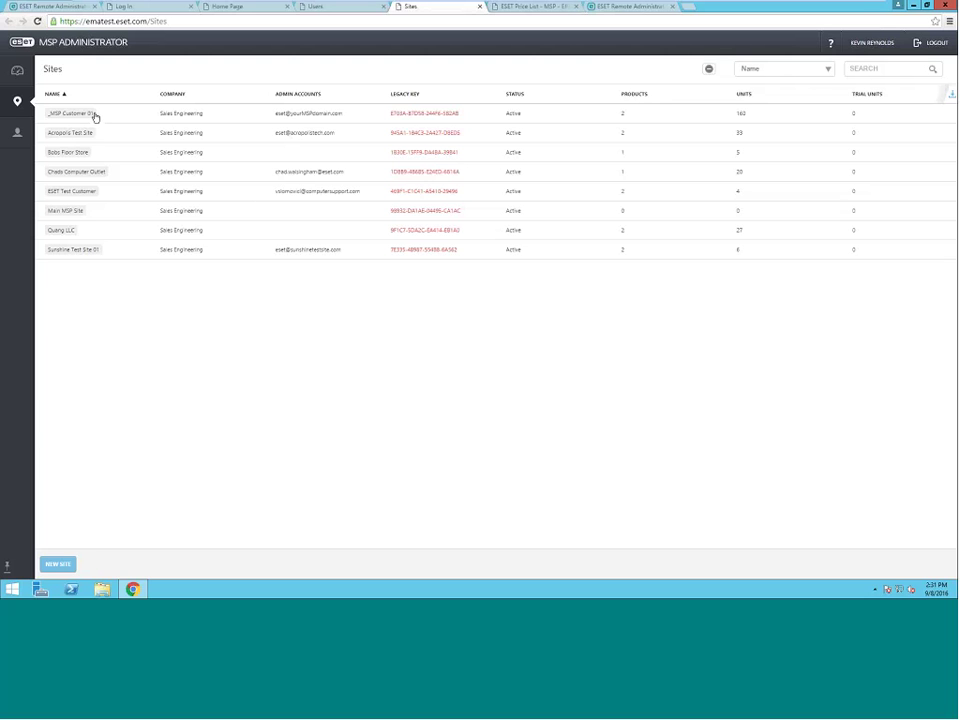
- Begin a new site and enter the name '_MSP Customer 02'
left_click(57, 564)
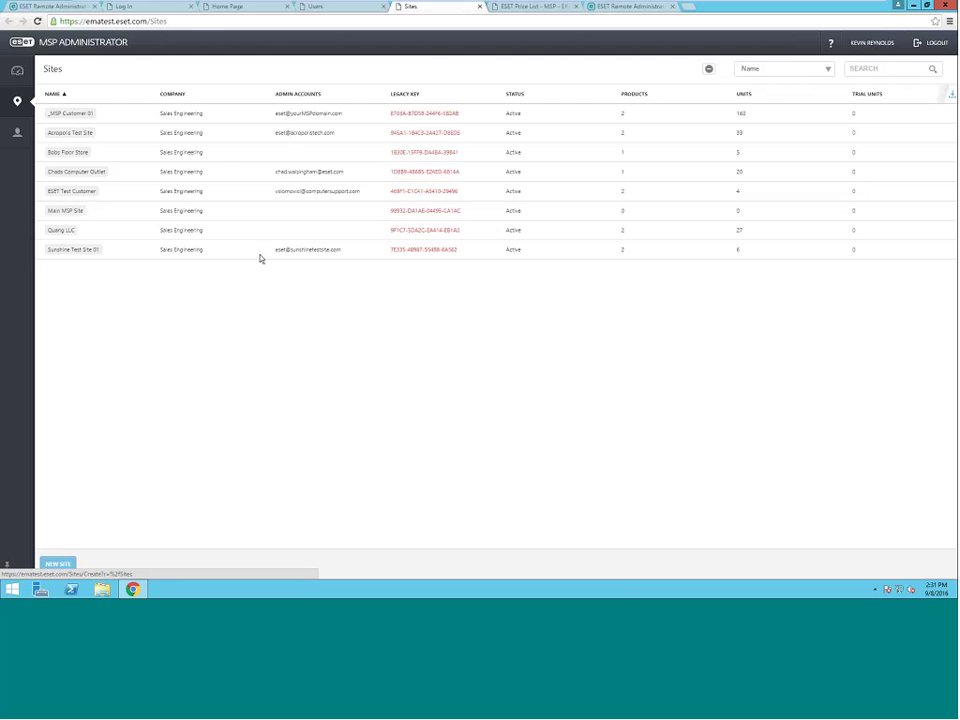
left_click(210, 148)
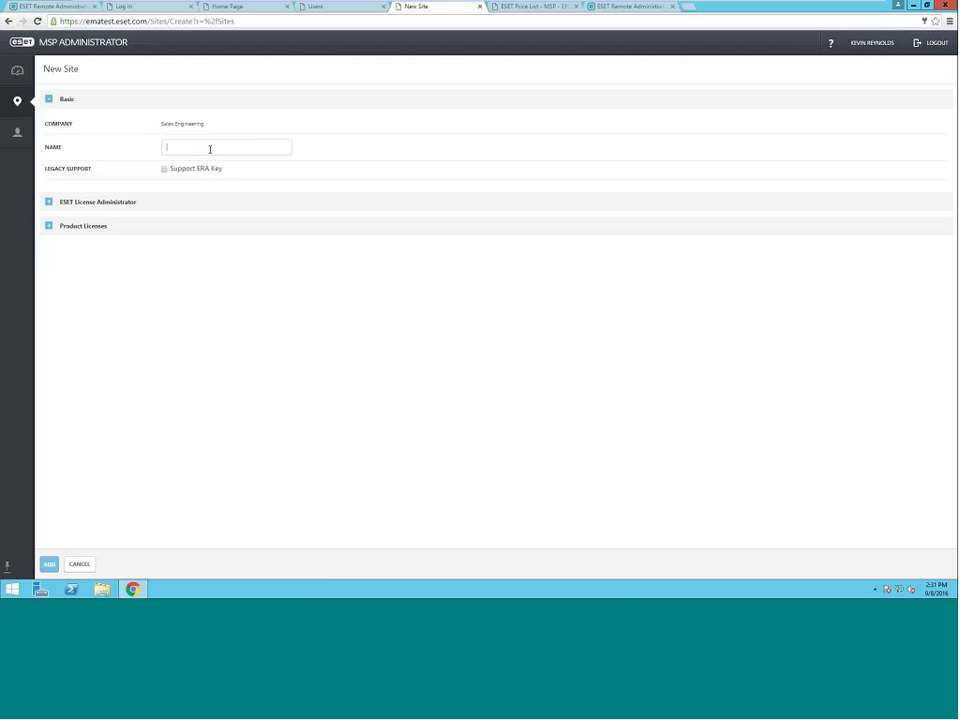
type("_MSP Customer 02")
- Add an ESET Endpoint Security license with quantity 100 to the new site
left_click(48, 228)
left_click(70, 273)
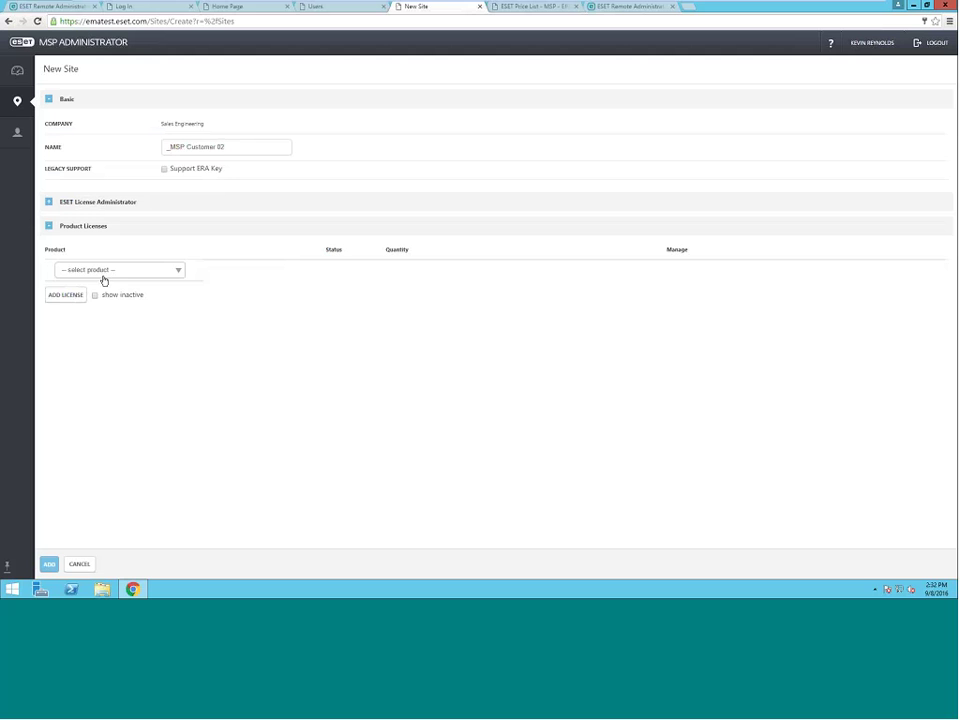
left_click(178, 271)
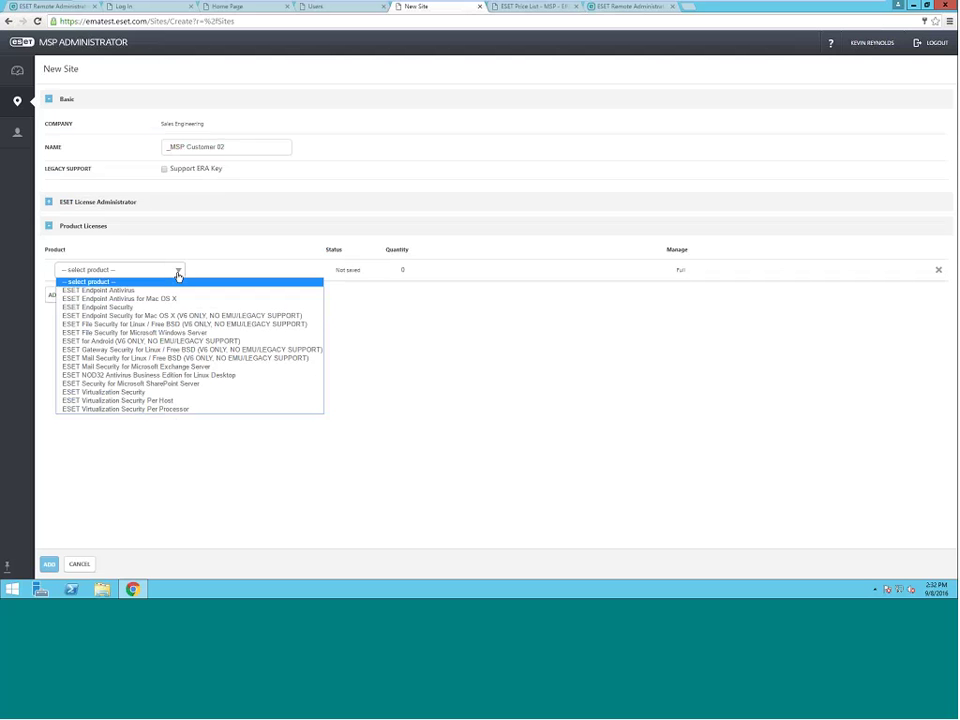
left_click(167, 307)
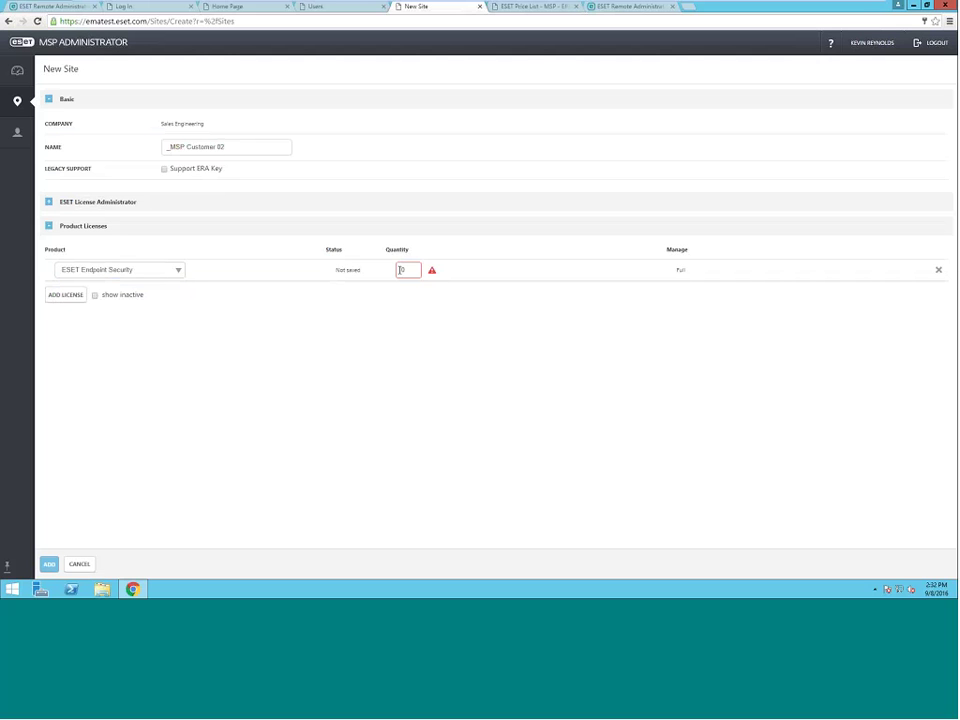
left_click_drag(400, 270, 410, 270)
type("100")
- Add a second license, ESET File Security for Microsoft Windows Server, with quantity 10
left_click(66, 295)
left_click(180, 291)
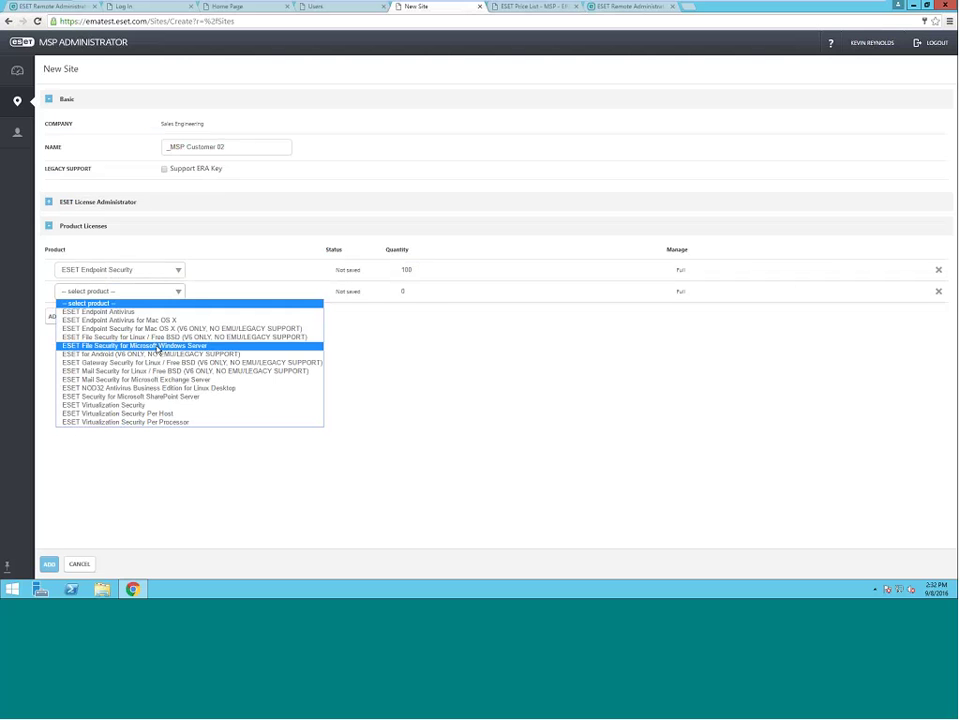
left_click(180, 345)
left_click(415, 290)
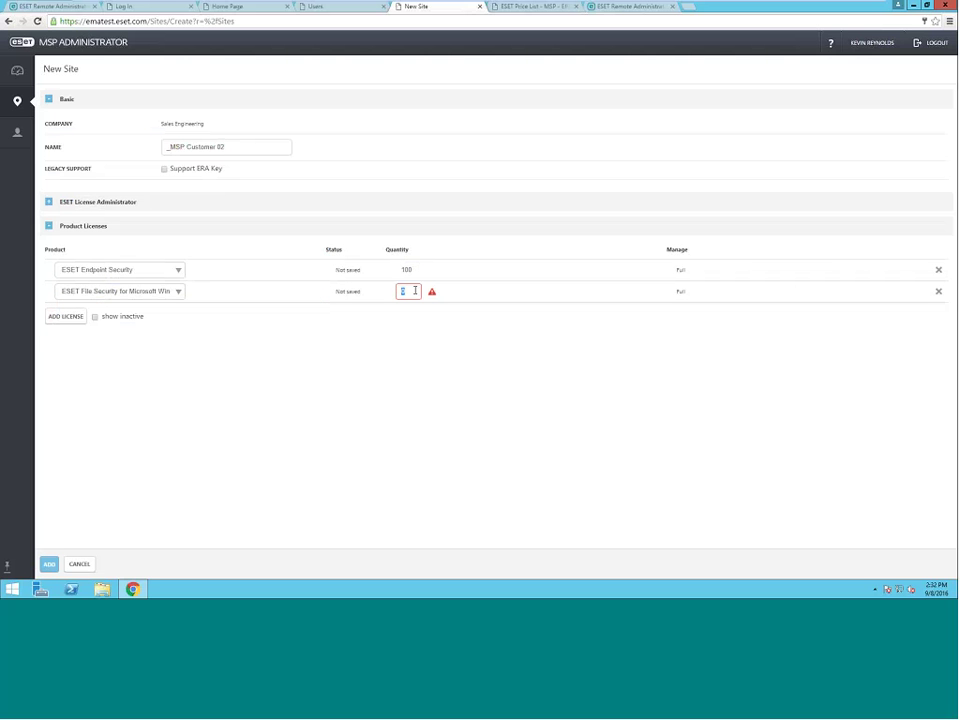
type("10")
left_click(48, 202)
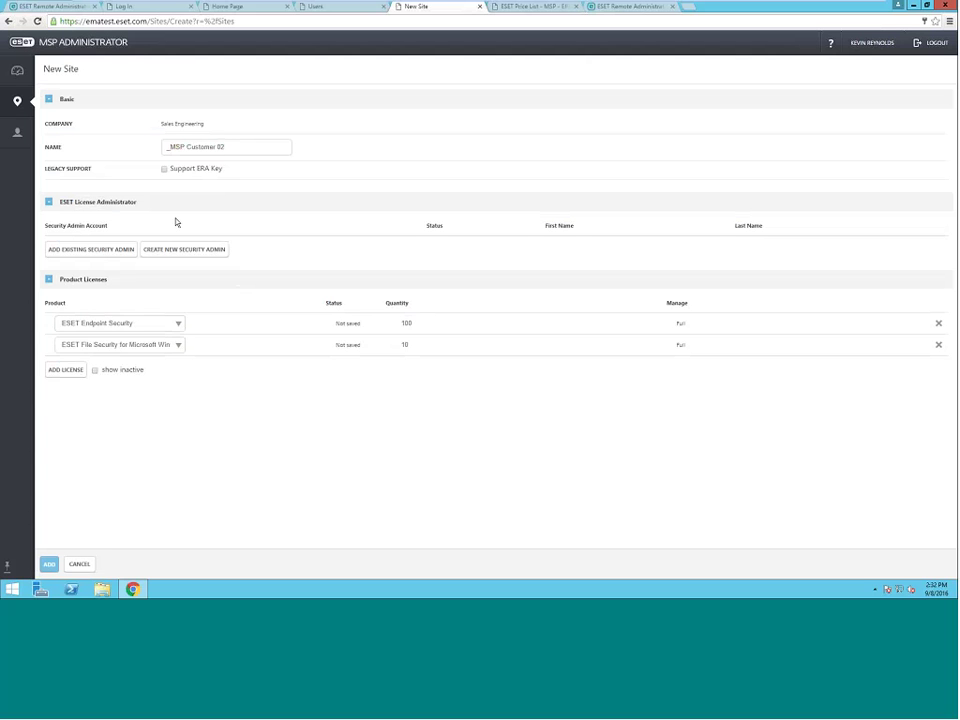
- Attach an existing security admin by its e-mail and password, then add _MSP Customer 02
left_click(98, 252)
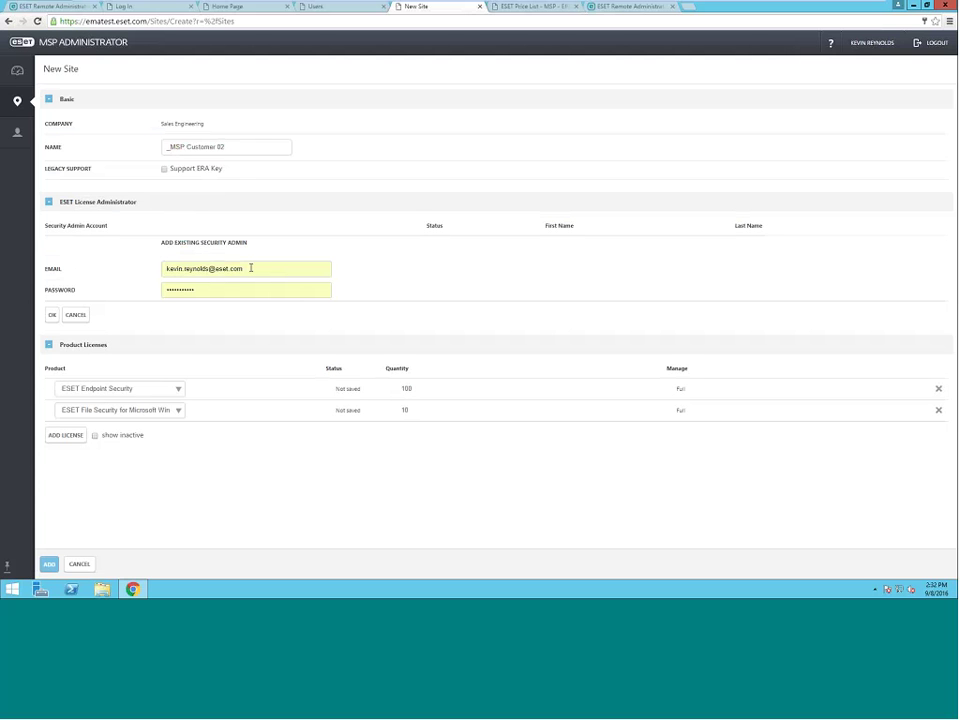
left_click_drag(250, 268, 161, 276)
type("d")
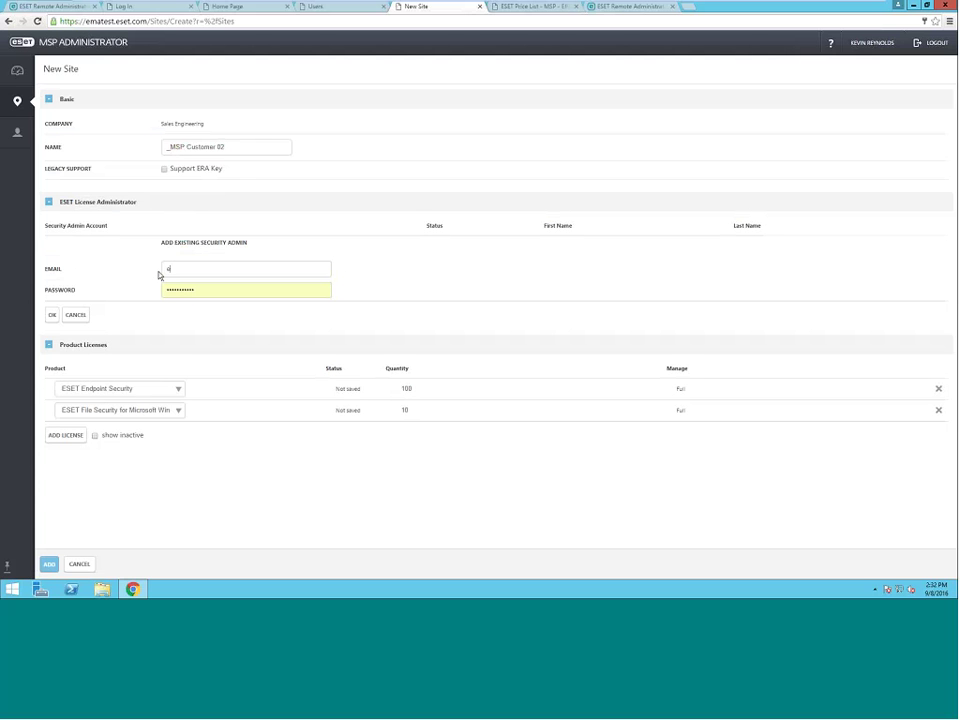
type("set@yourMSPdomain.com")
key("Tab")
type("abc")
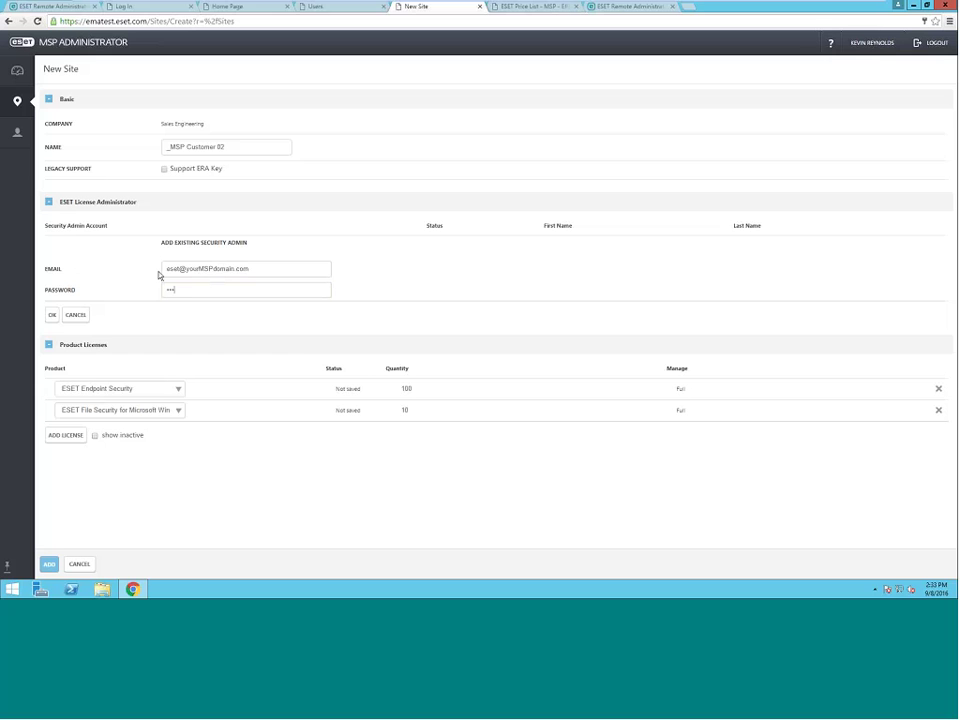
type("defghij")
left_click(54, 315)
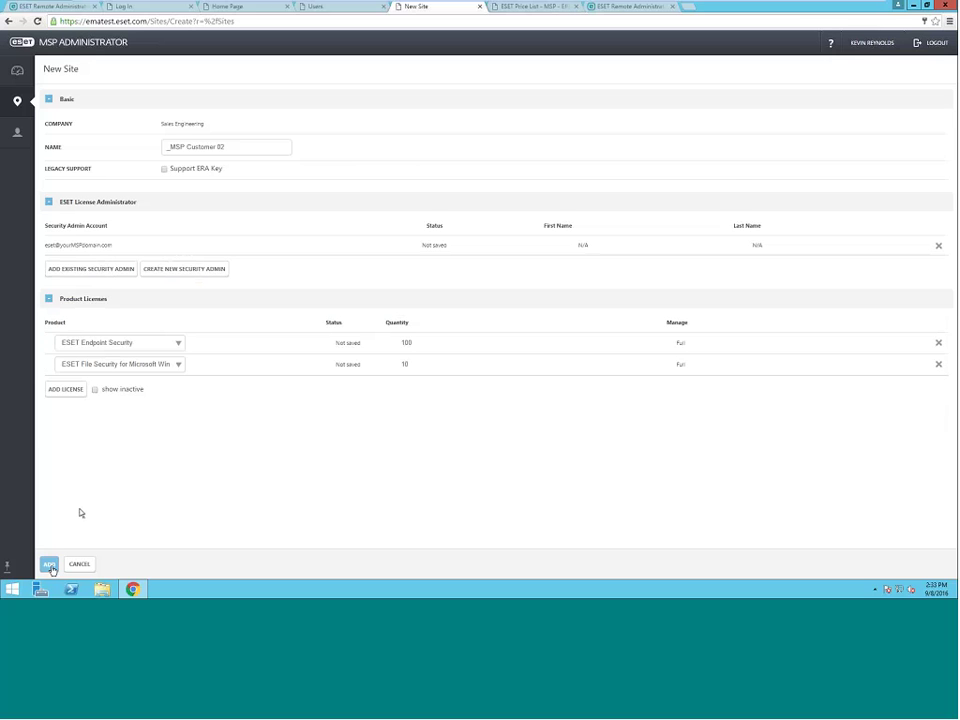
left_click(49, 565)
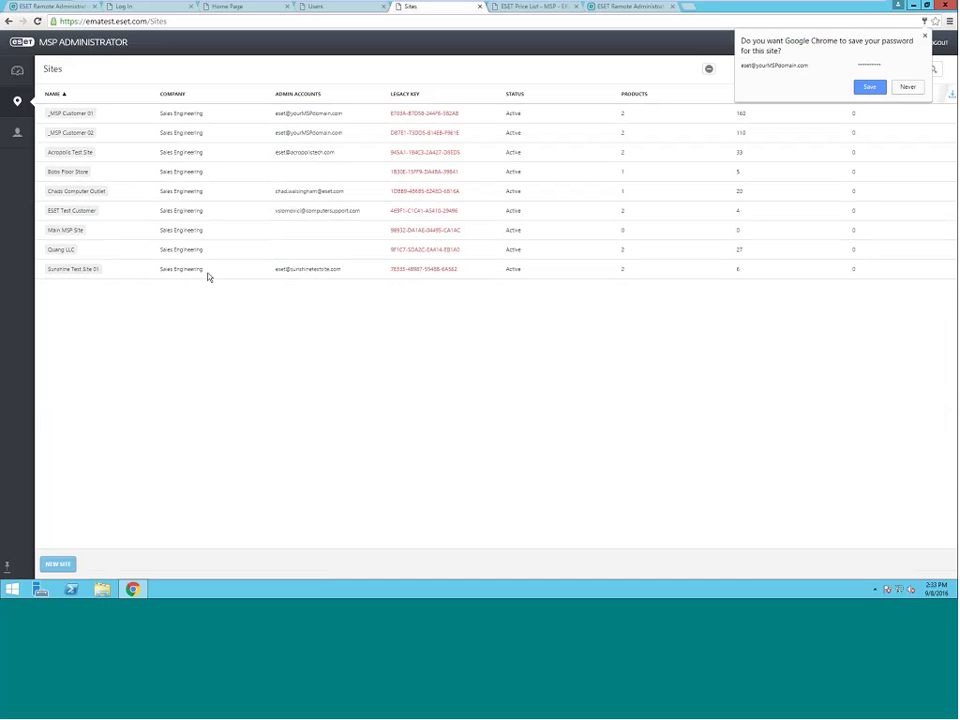
- Change _MSP Customer 01's ESET Endpoint Security quantity from 150 to 125 and save
left_click(81, 116)
left_click(68, 198)
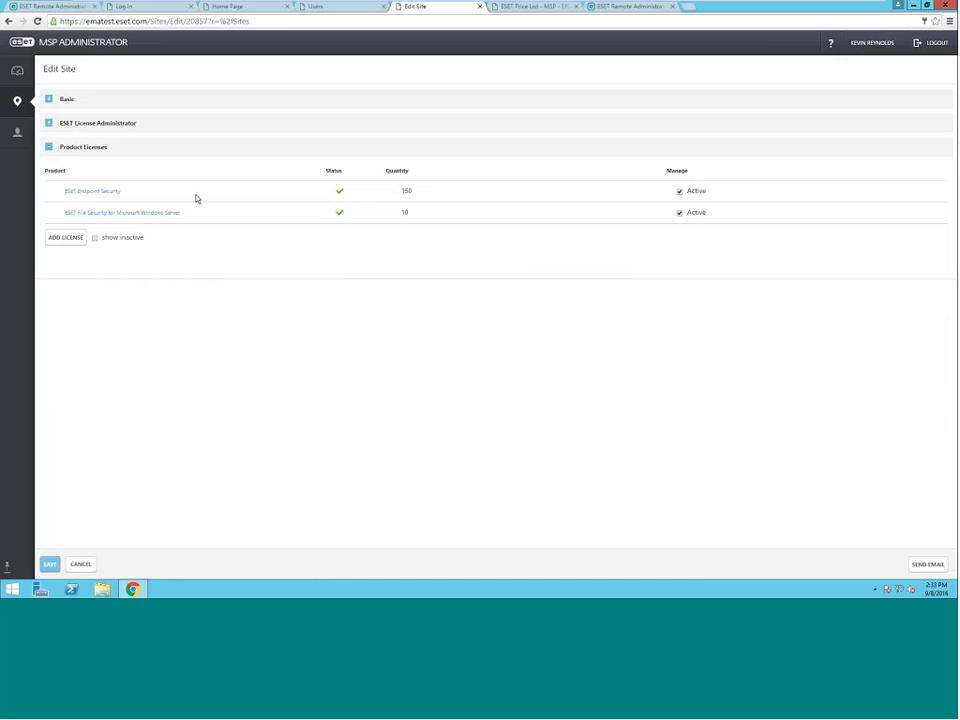
left_click(415, 190)
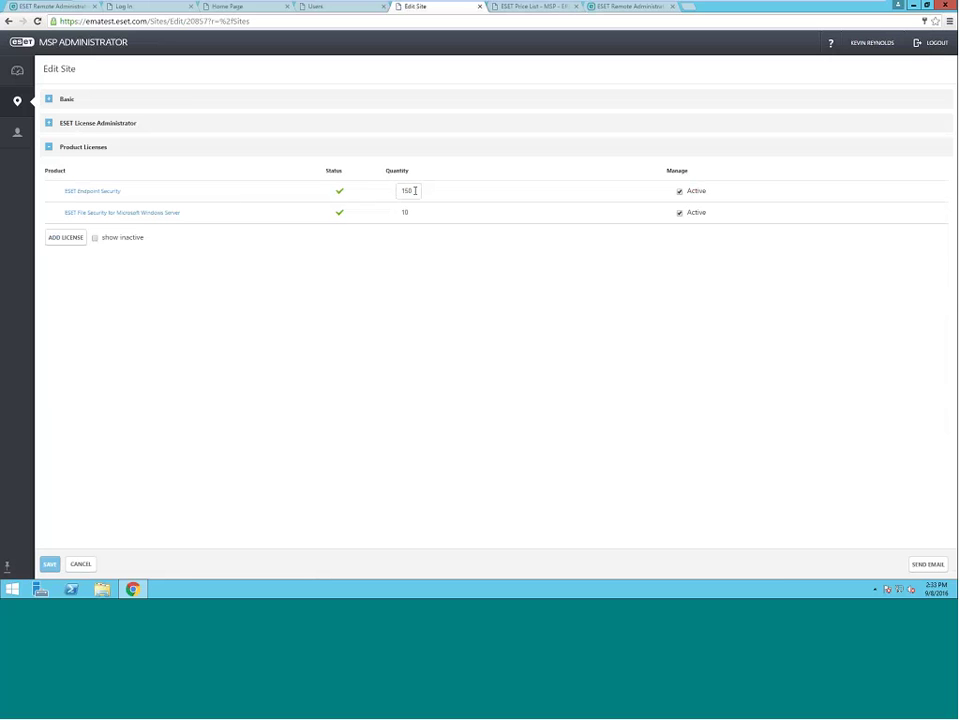
key("BackSpace")
key("BackSpace")
type("25")
left_click(50, 565)
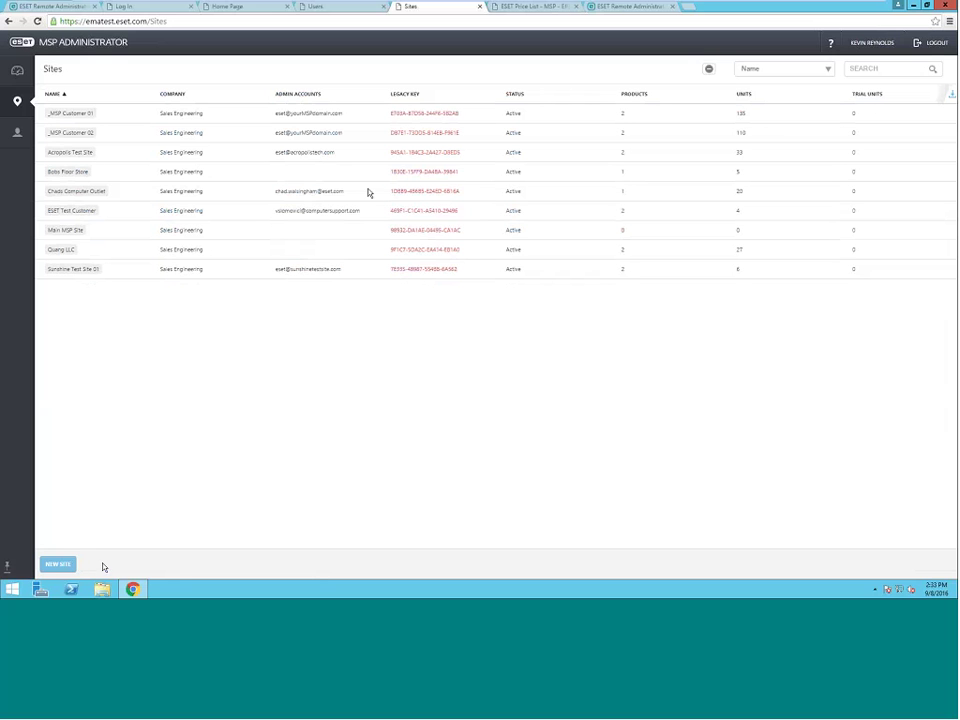
- Start a new site named Standalone Customer with 50 ESET Endpoint Security licenses
left_click(62, 565)
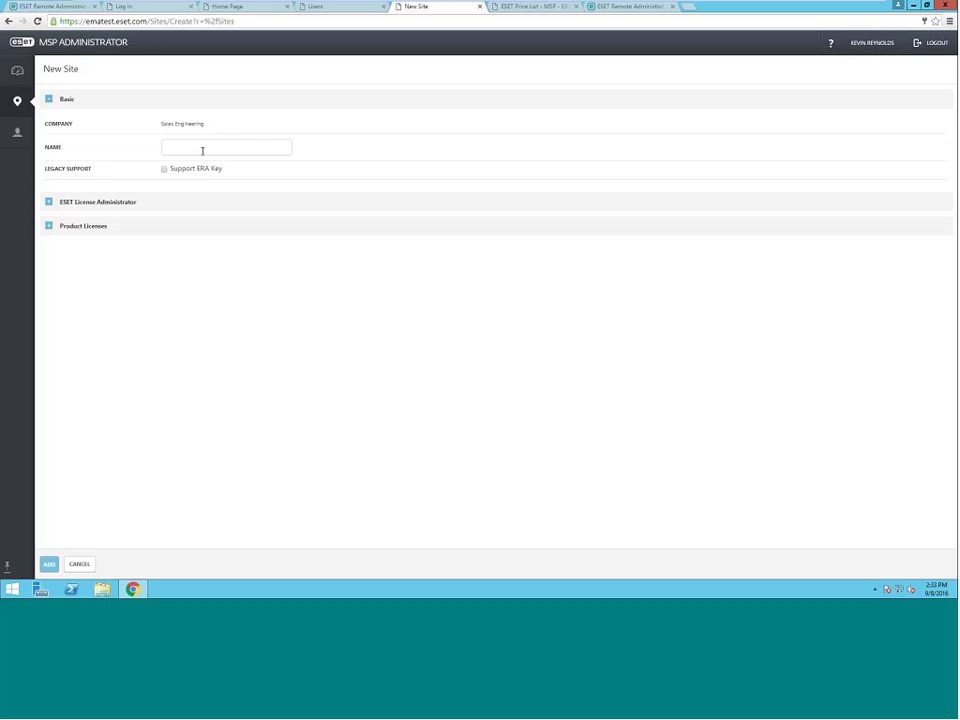
left_click(202, 150)
type("Standalone Customer")
left_click(50, 226)
left_click(66, 275)
left_click(180, 270)
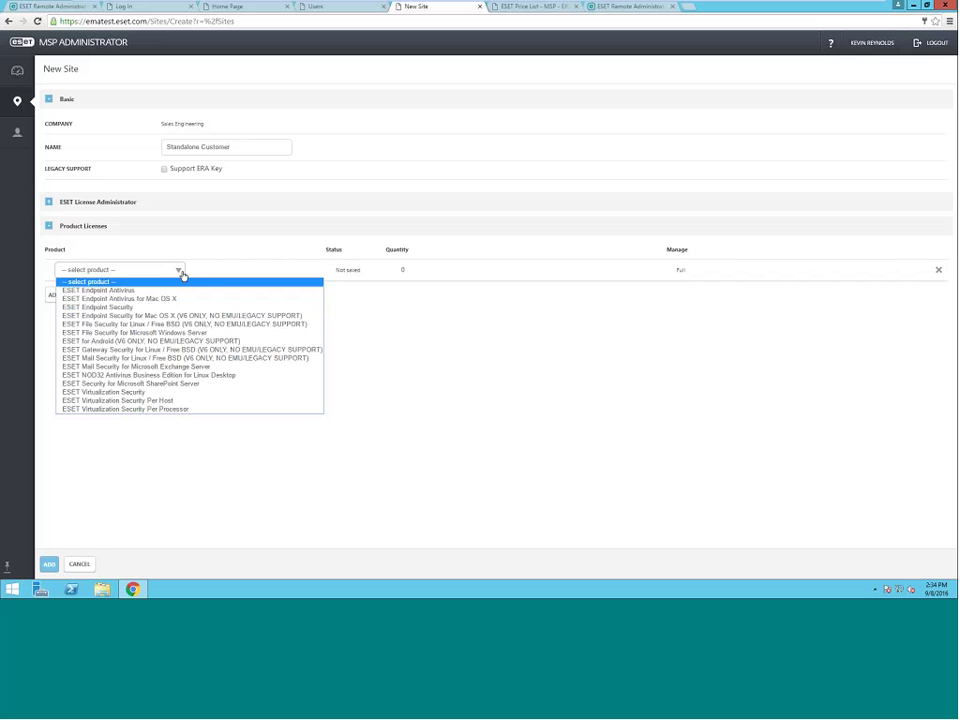
left_click(150, 307)
left_click(408, 269)
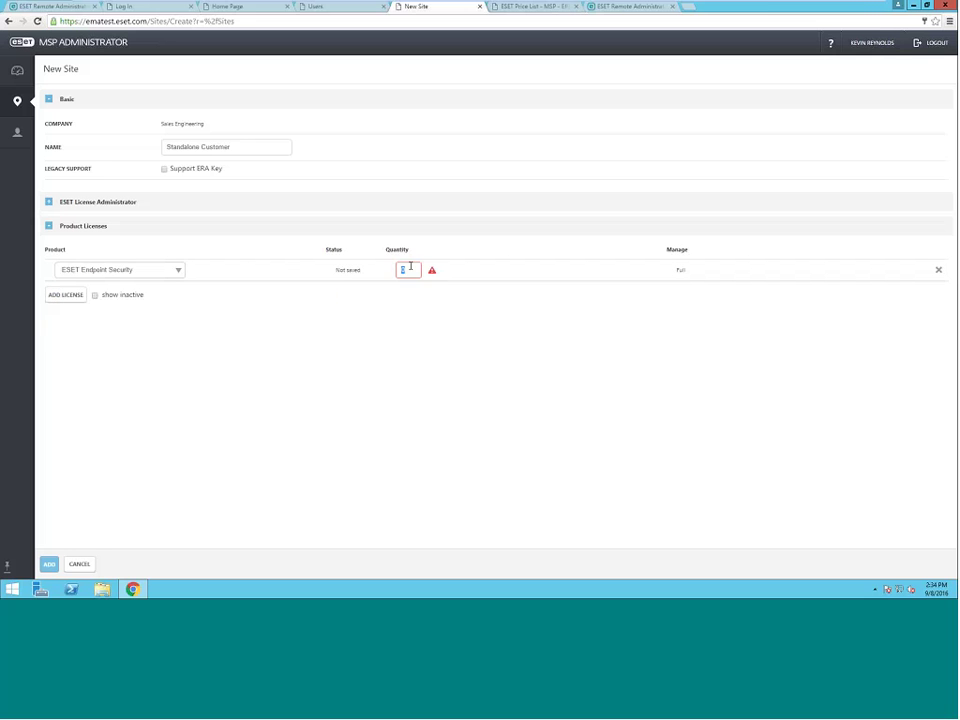
type("50")
- Create a new security admin with first name ESET and last name Admin
left_click(49, 202)
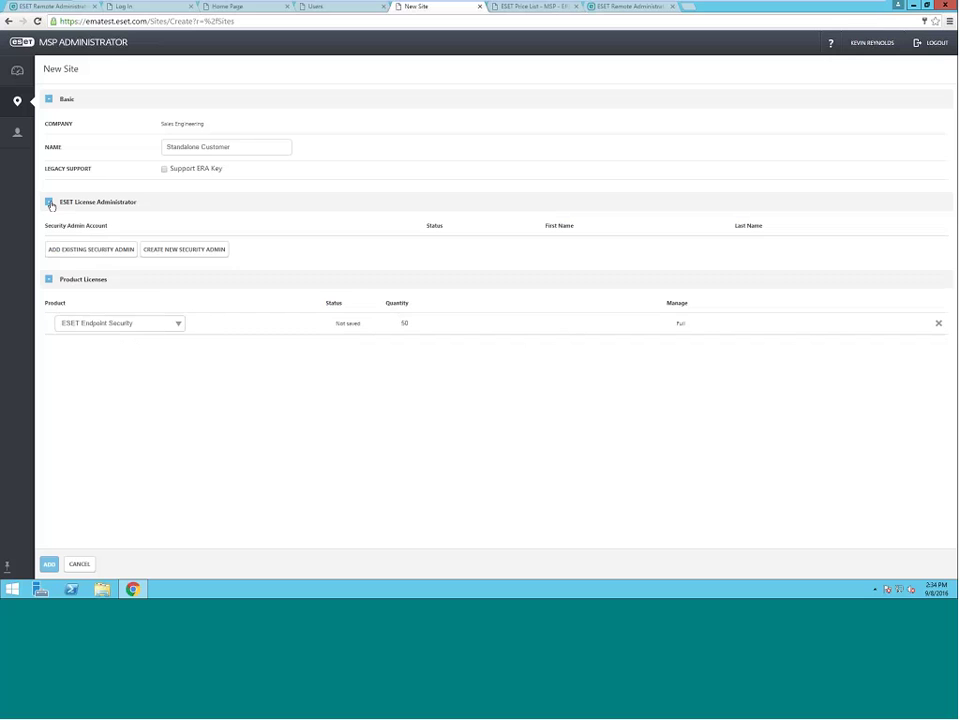
left_click(181, 250)
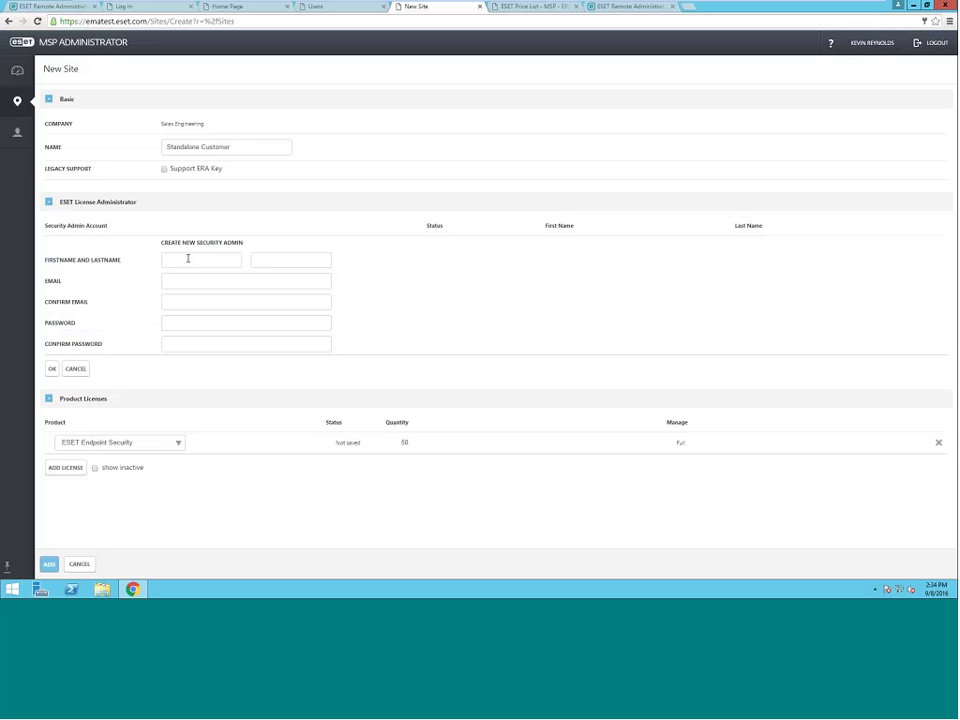
left_click(188, 258)
type("eset")
double_click(188, 258)
type("ESET")
key("Tab")
key("BackSpace")
type("Admin")
- Enter and confirm the new admin's e-mail address and password
key("Tab")
type("es")
type("et")
type("@the")
type("irdomain.com")
key("Tab")
type("eset@t")
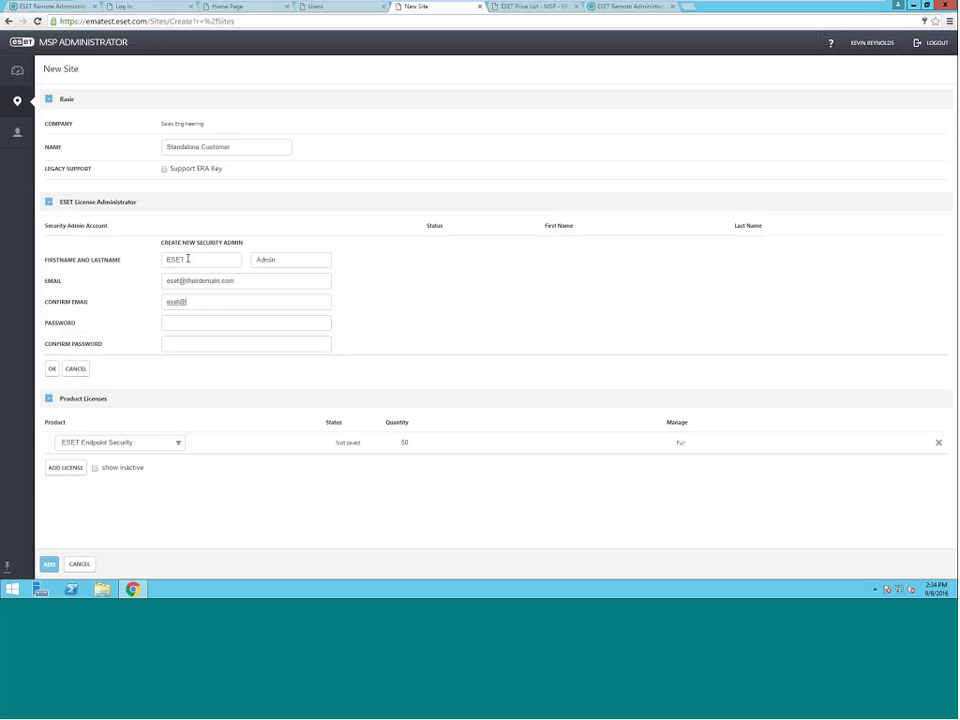
type("heirdomain.com")
key("Tab")
type("Password1!")
key("Tab")
type("Password1!")
- Add the Standalone Customer site and select its new admin's e-mail in the Sites list
left_click(48, 564)
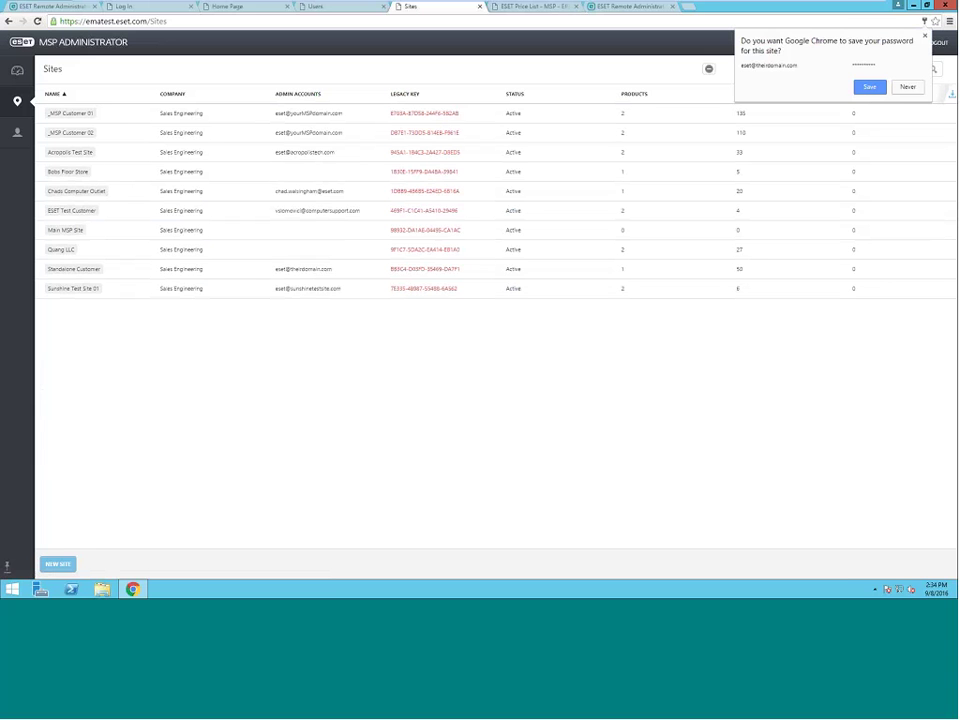
double_click(317, 270)
left_click_drag(291, 273, 276, 273)
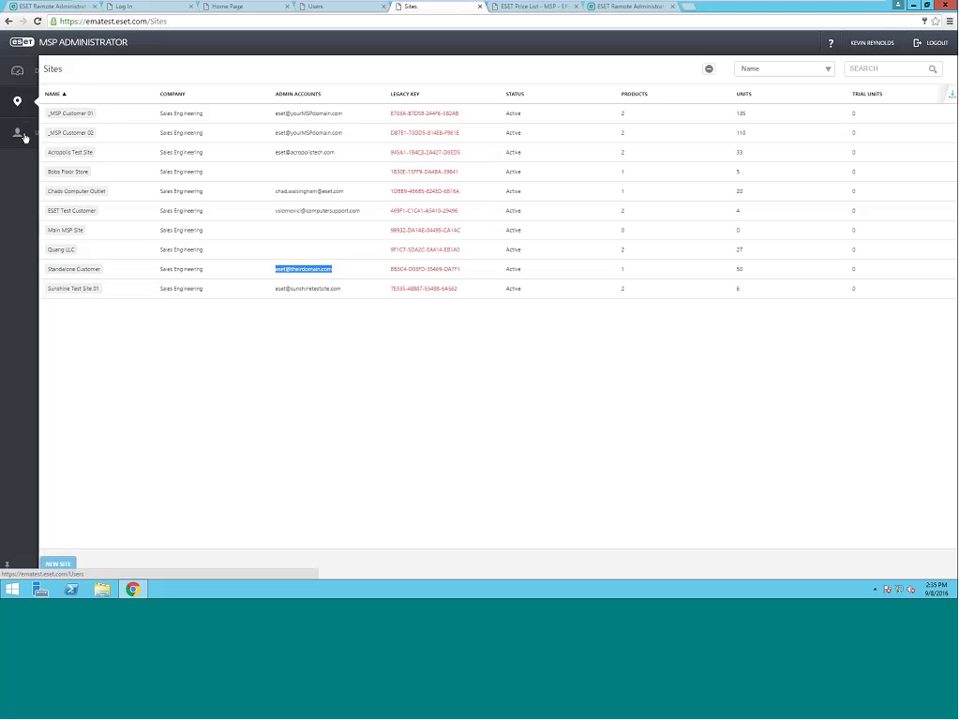
mouse_move(22, 134)
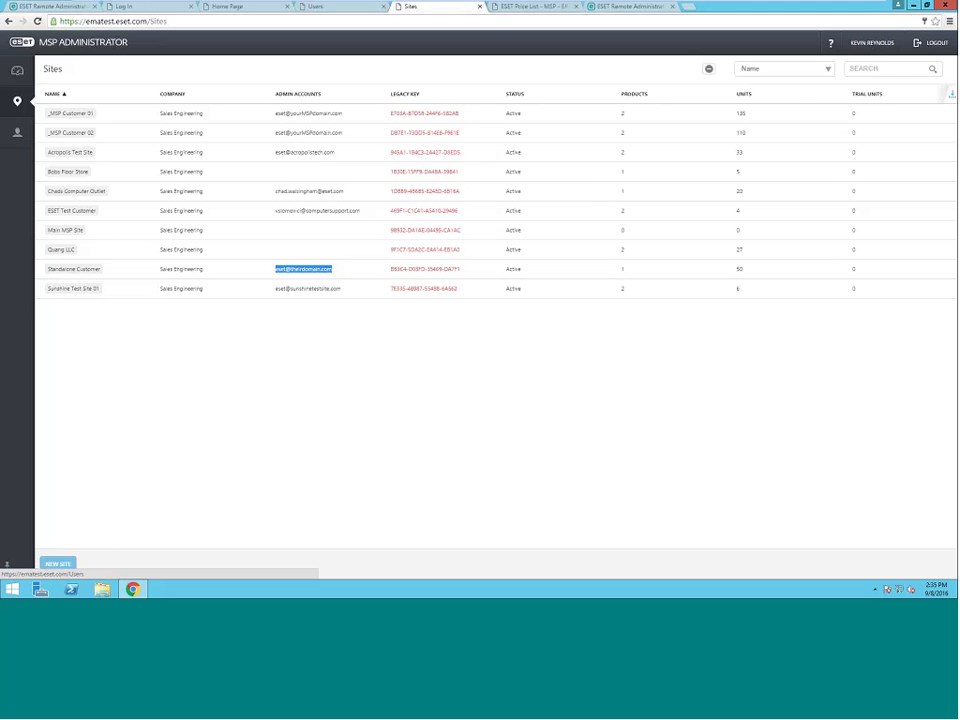
- Show the Users list, look at New User's type options, then cancel without adding anyone
left_click(336, 8)
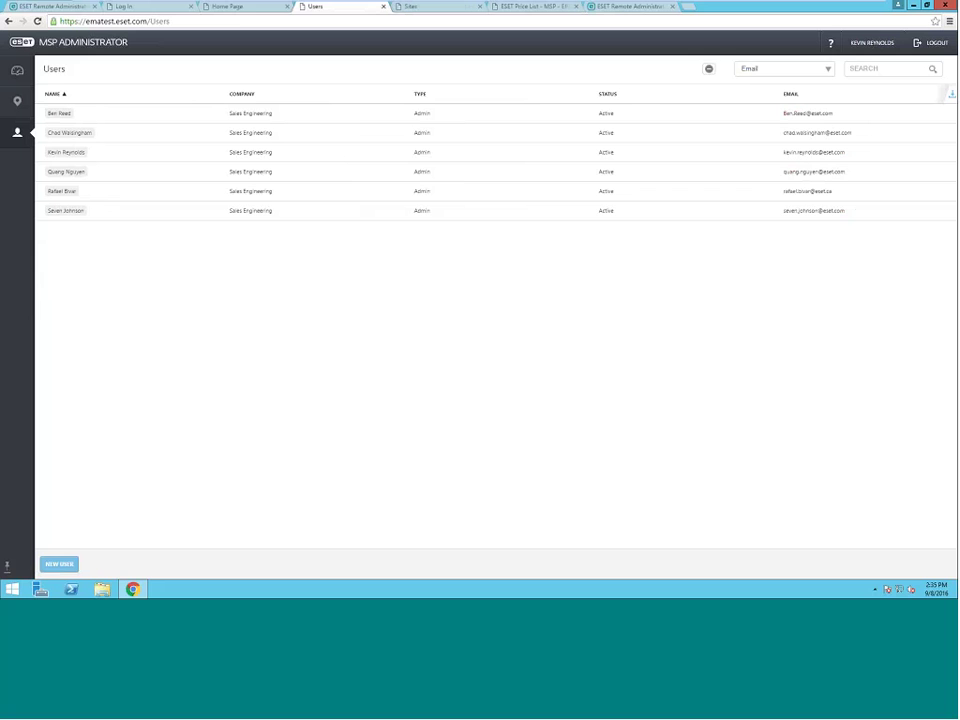
left_click(59, 564)
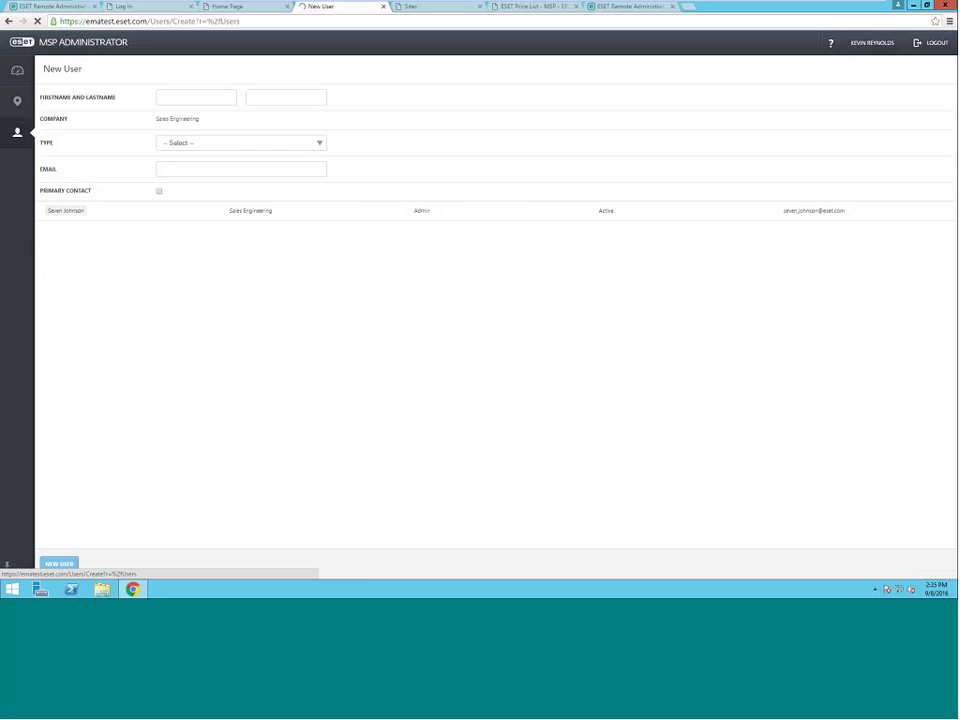
left_click(262, 144)
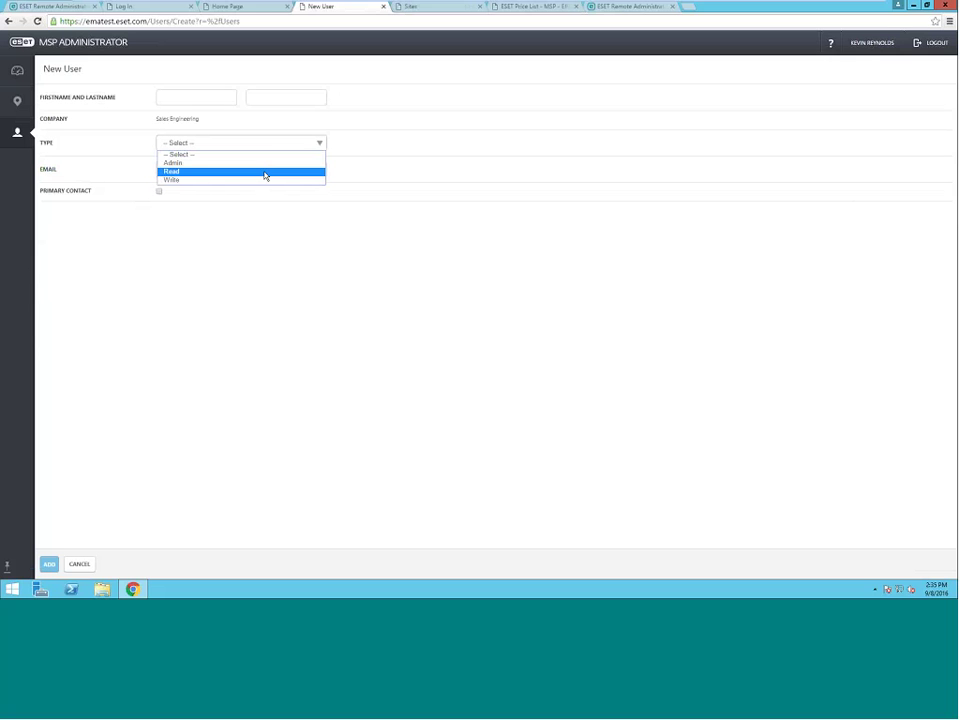
left_click(401, 178)
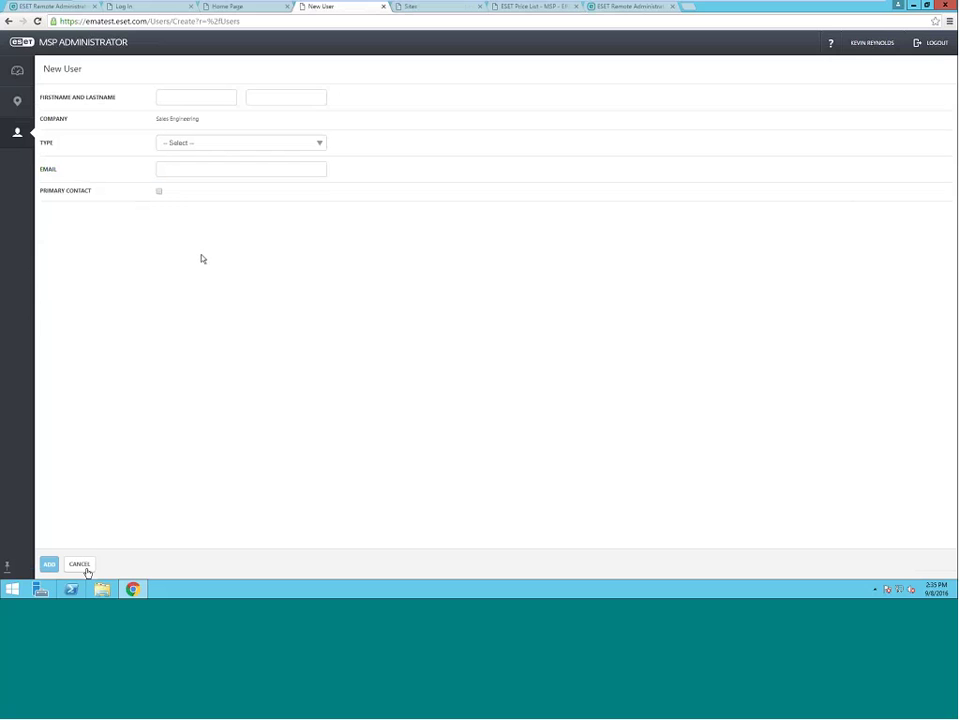
left_click(80, 565)
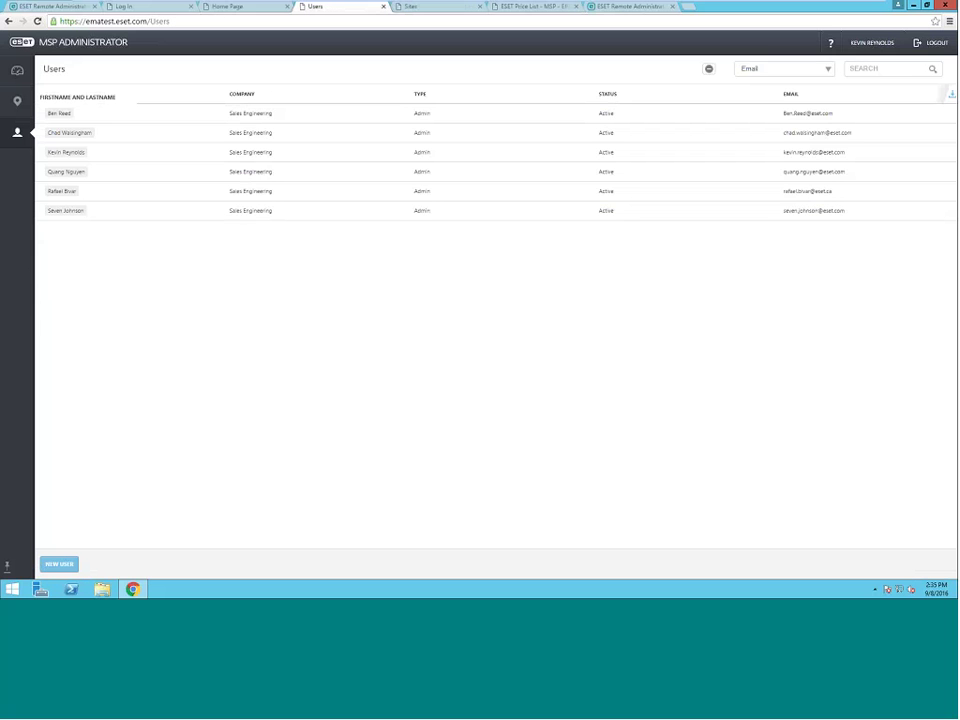
- In ESET Remote Administrator License Management, start adding licenses with the security admin's e-mail and password, then cancel and discard
left_click(72, 7)
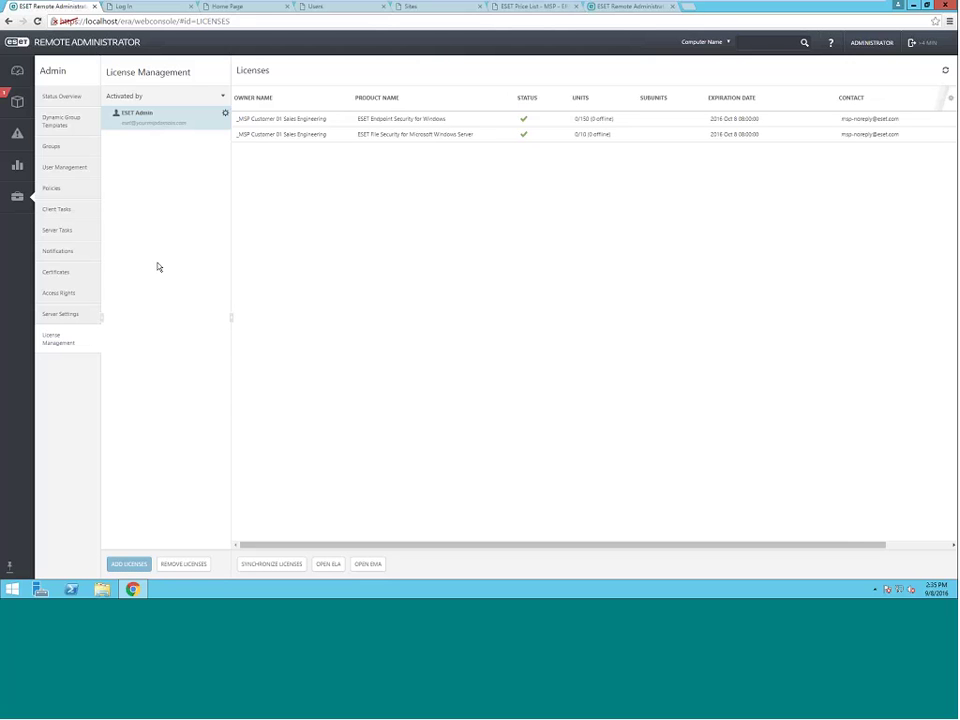
left_click(136, 567)
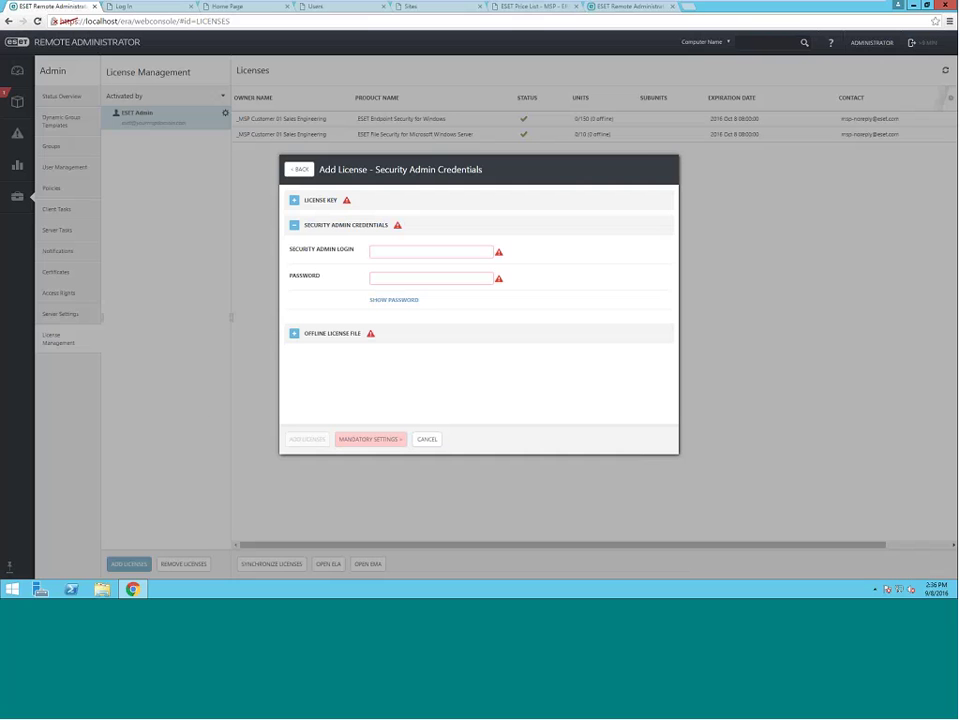
left_click(393, 251)
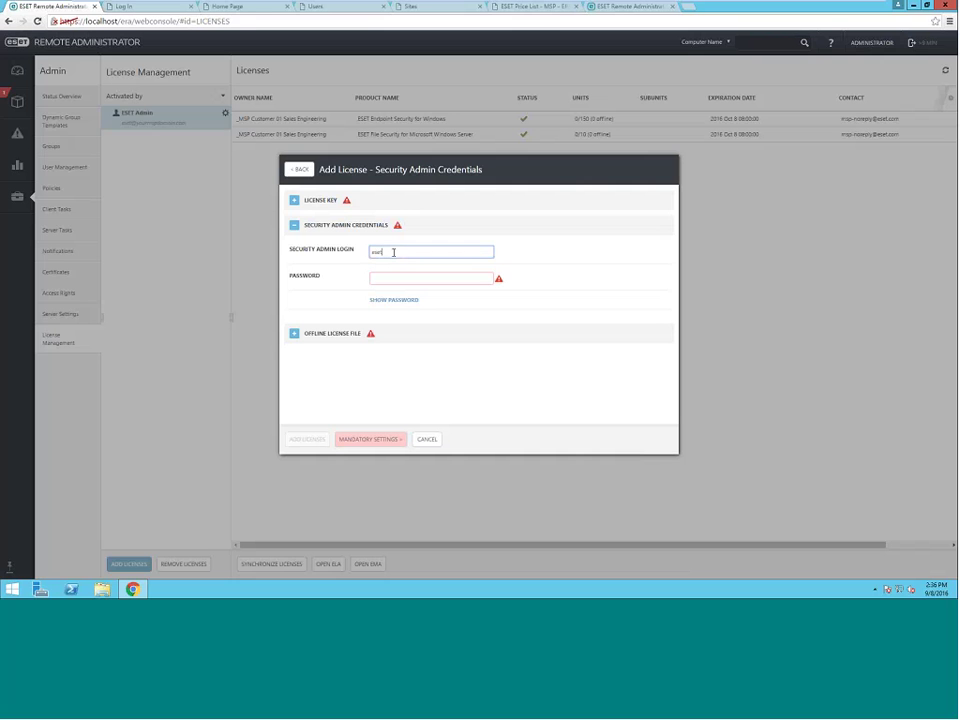
key("Tab")
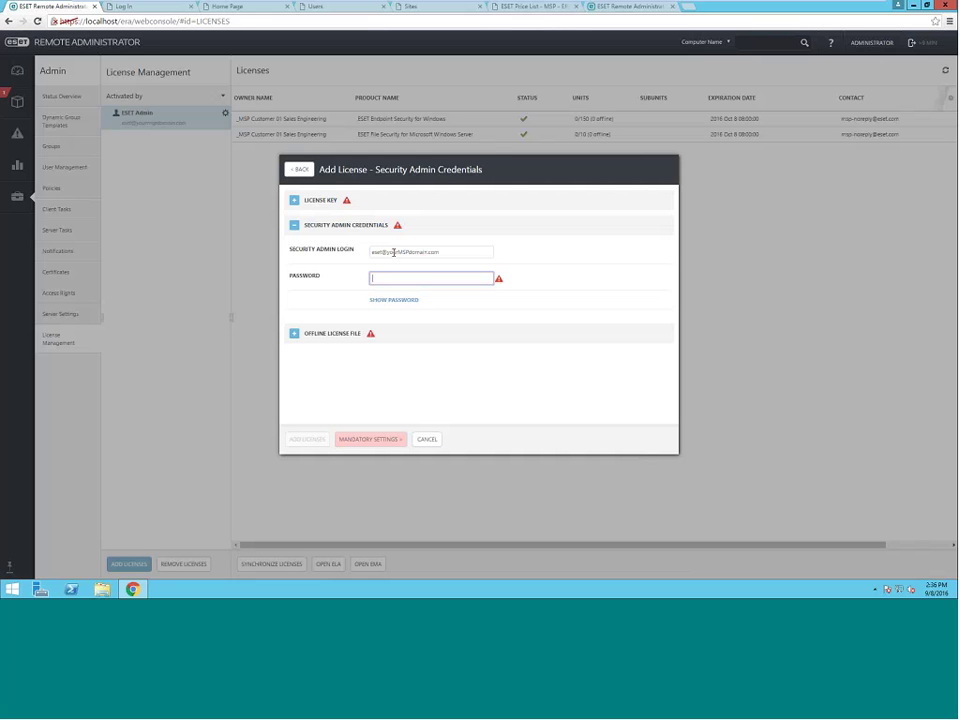
type("Password1!")
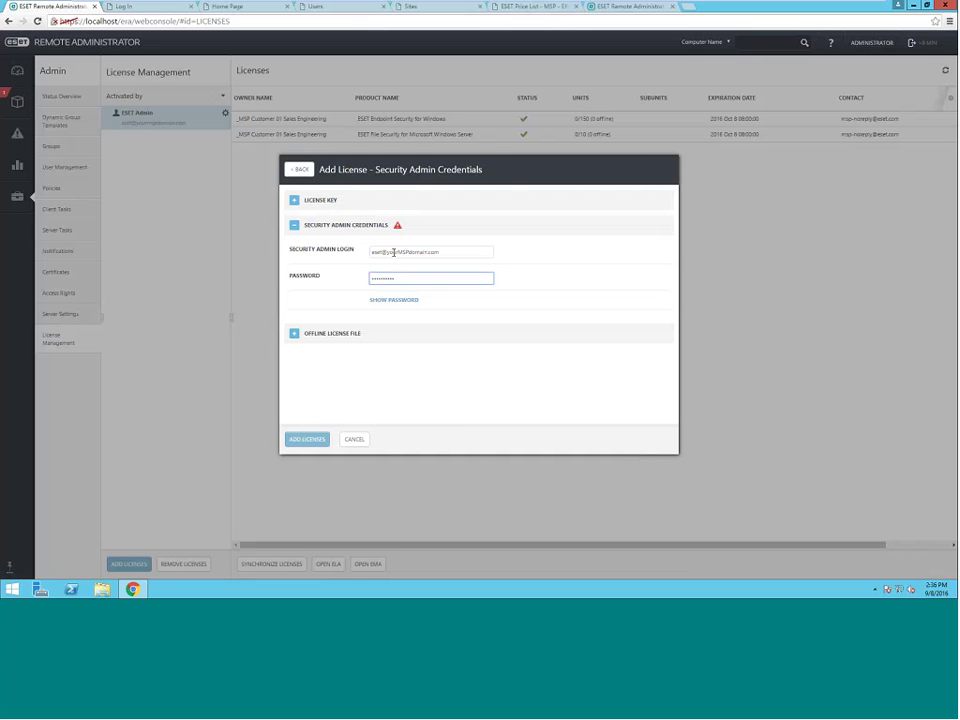
left_click(354, 439)
left_click(542, 333)
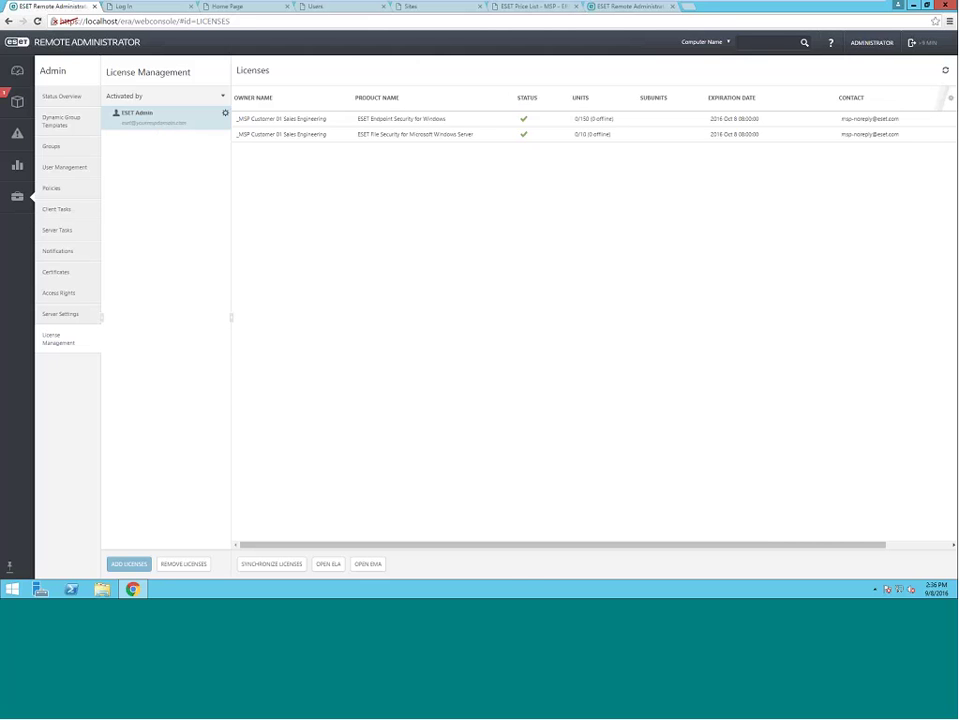
- Synchronize the licenses in ESET Remote Administrator and confirm
left_click(294, 567)
left_click(577, 341)
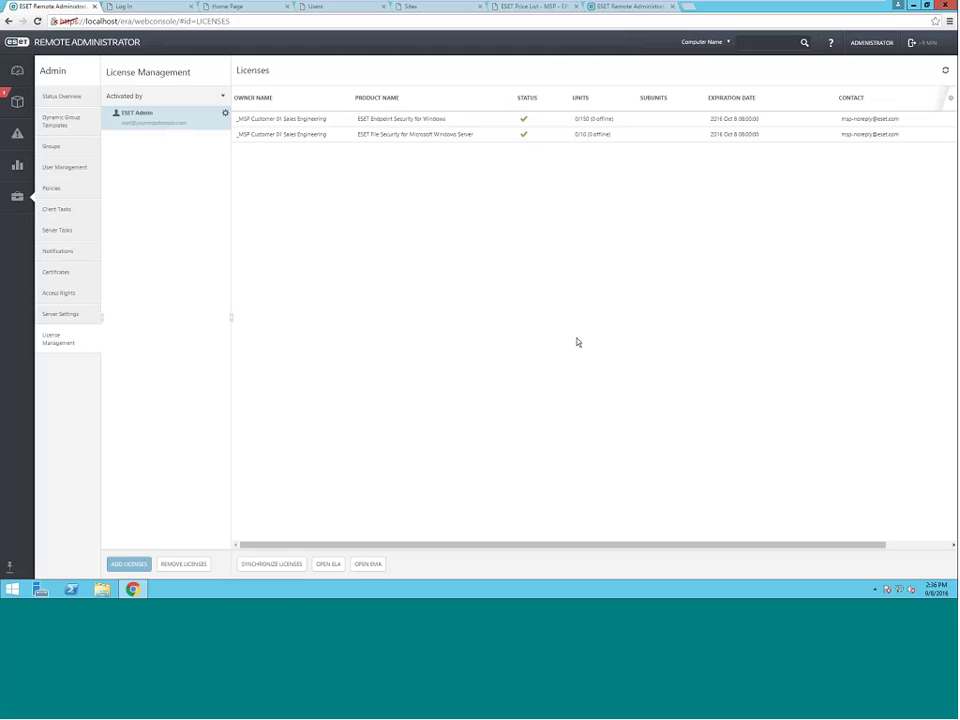